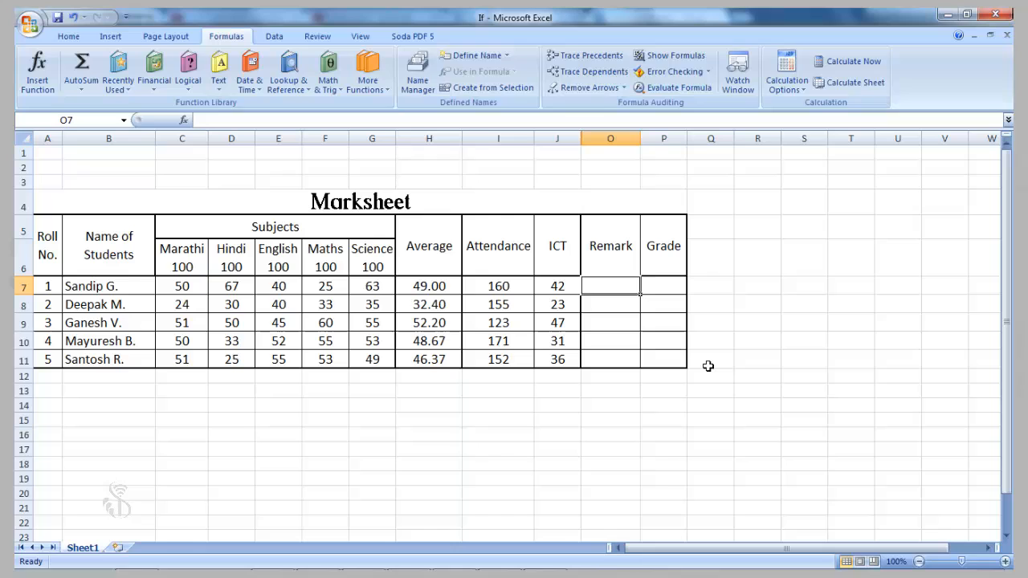
# Enter the formula =IF(H7>=35,"PASS","FAIL") in the first student's Remark cell, O7
pyautogui.write('=')
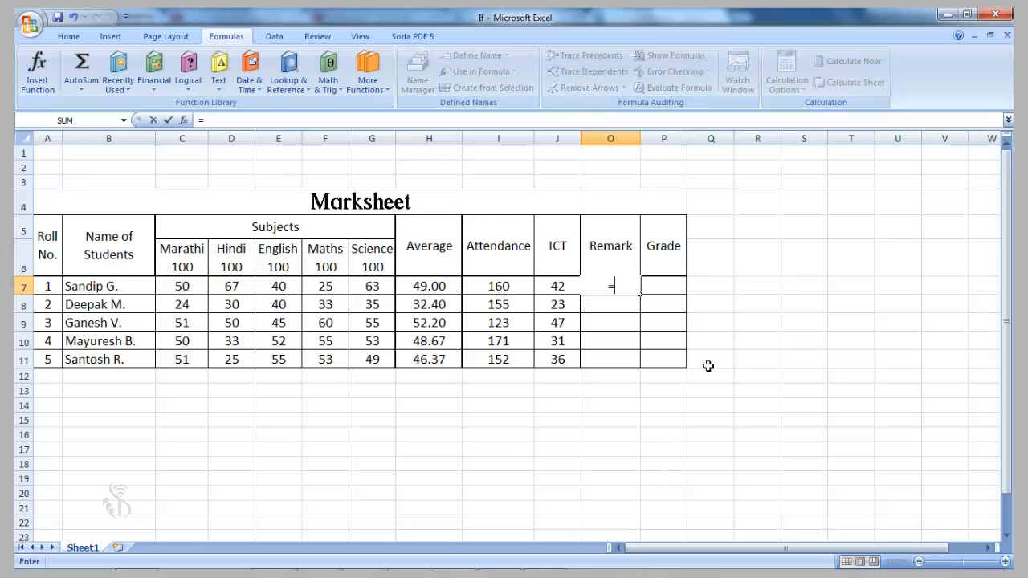
pyautogui.write('if')
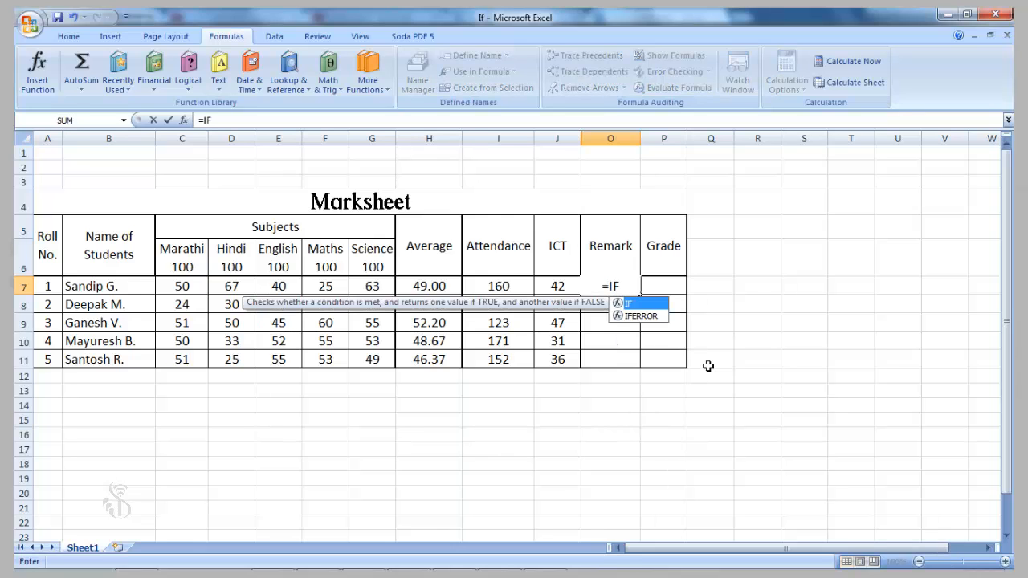
pyautogui.press('Tab')
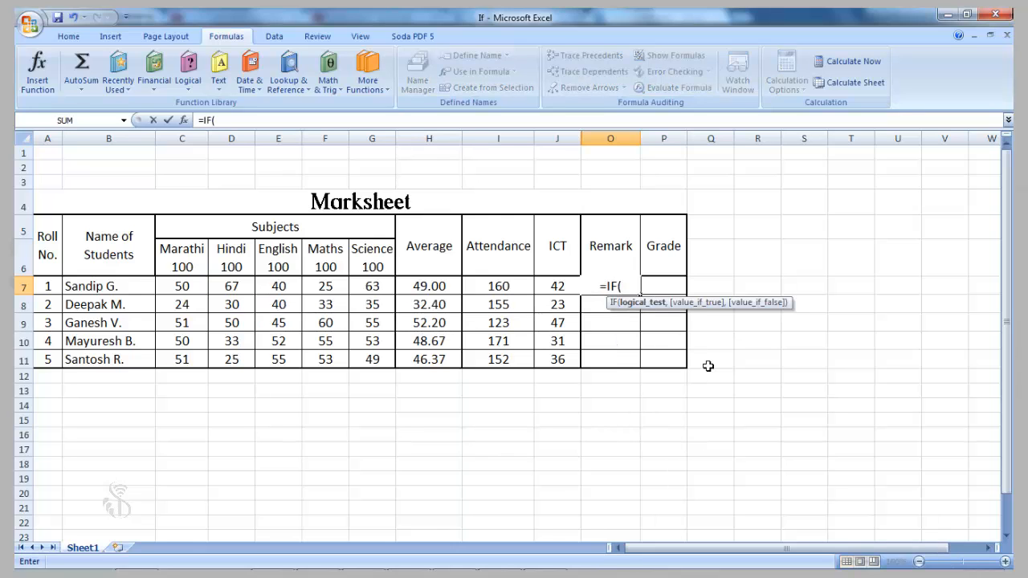
pyautogui.write('H7>')
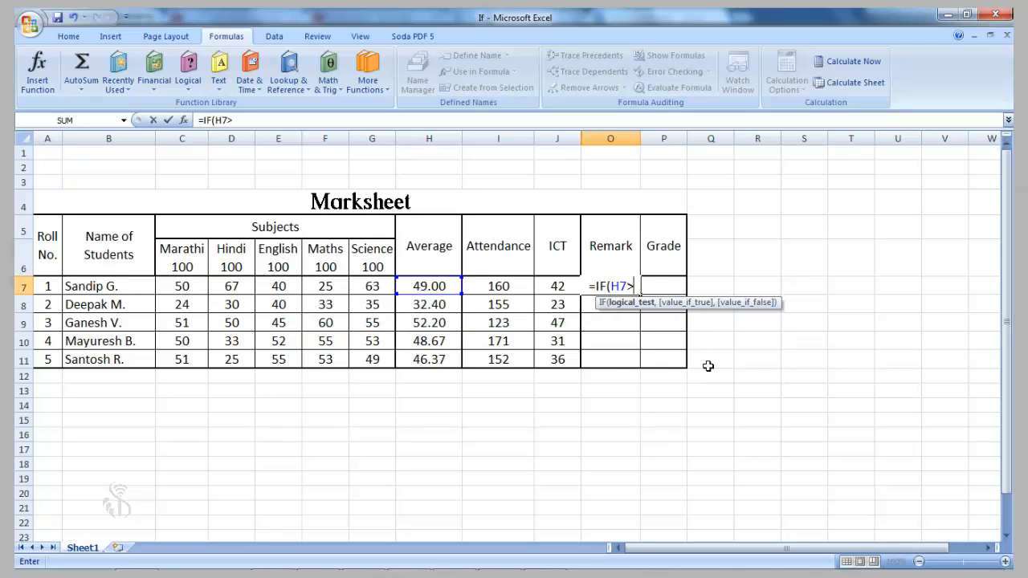
pyautogui.write('=')
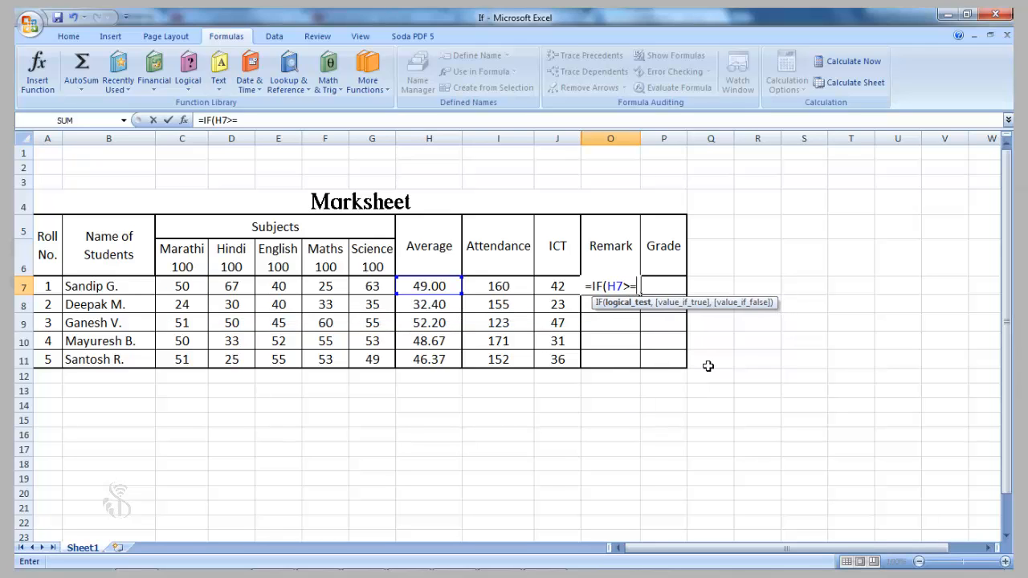
pyautogui.write('35')
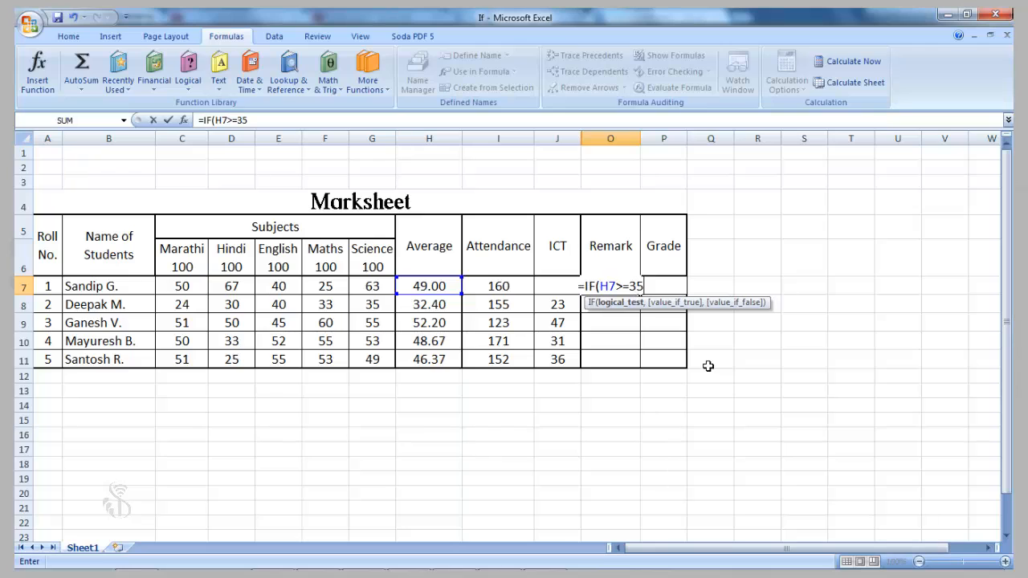
pyautogui.write(',')
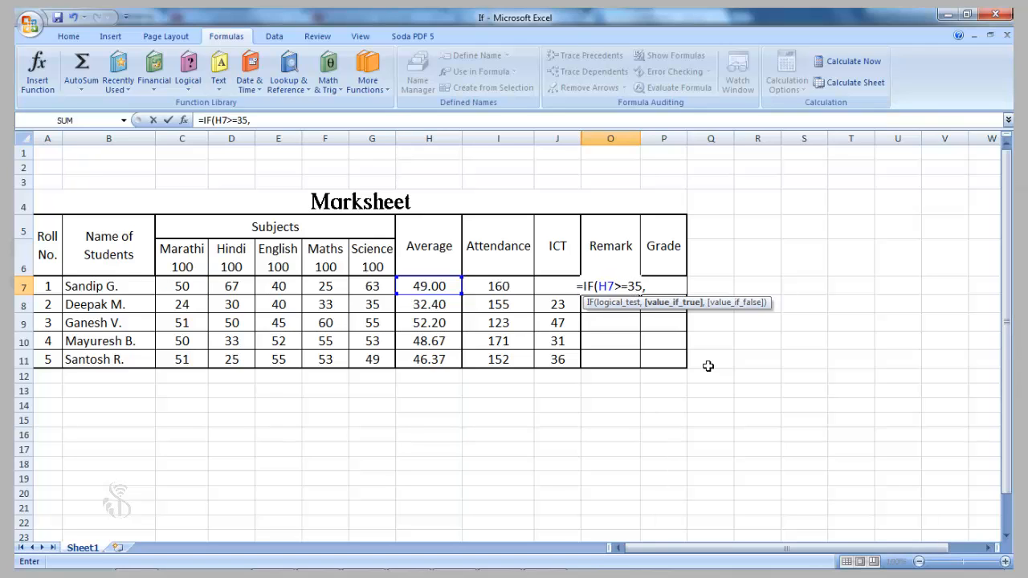
pyautogui.write('"')
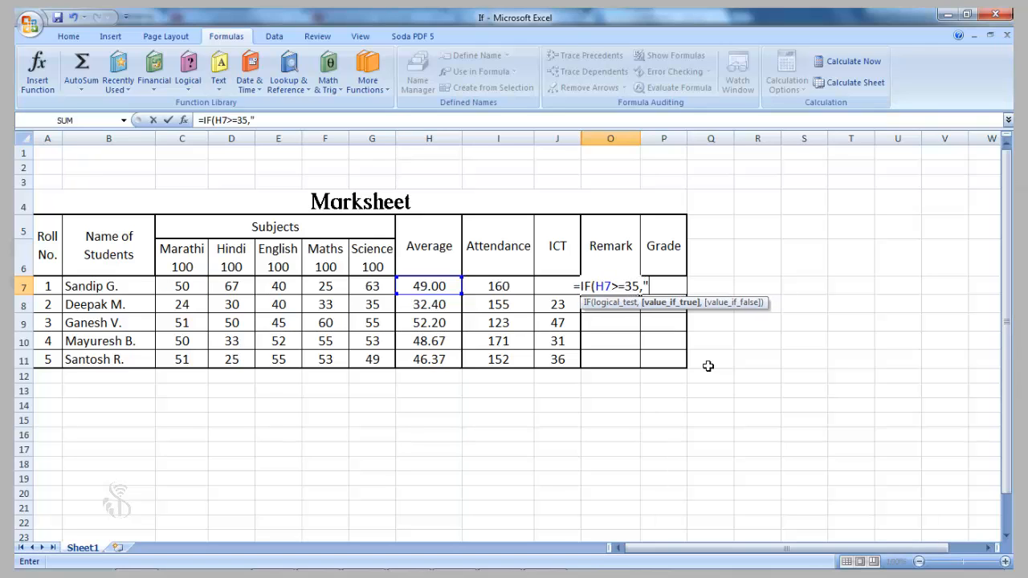
pyautogui.write('PASS"')
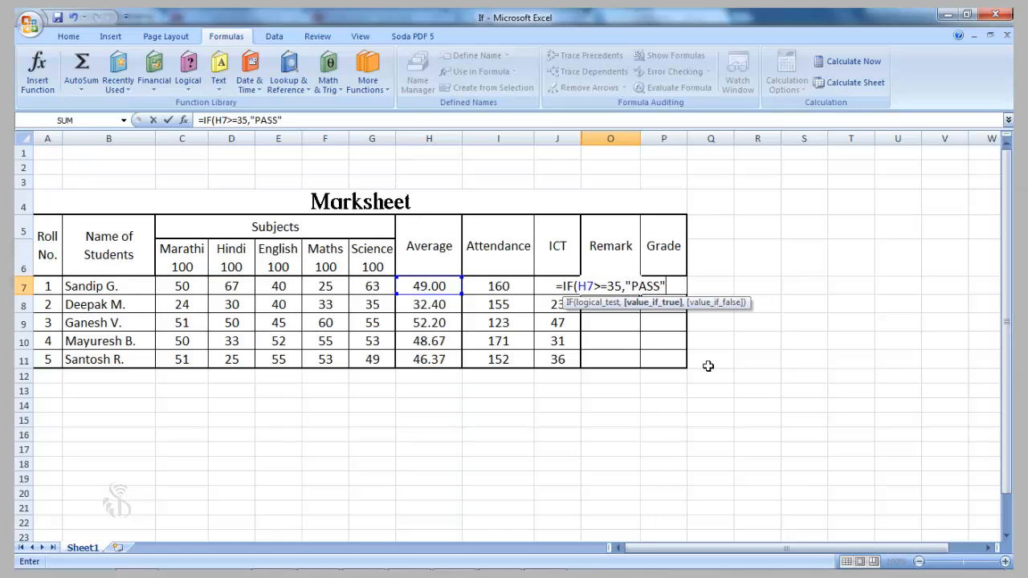
pyautogui.write(',"')
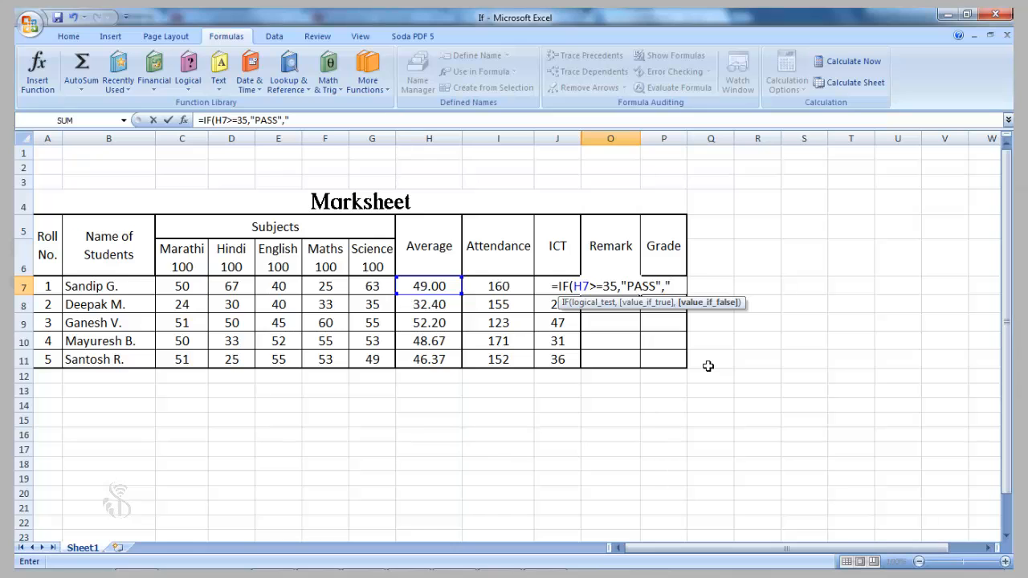
pyautogui.write('FAIL"')
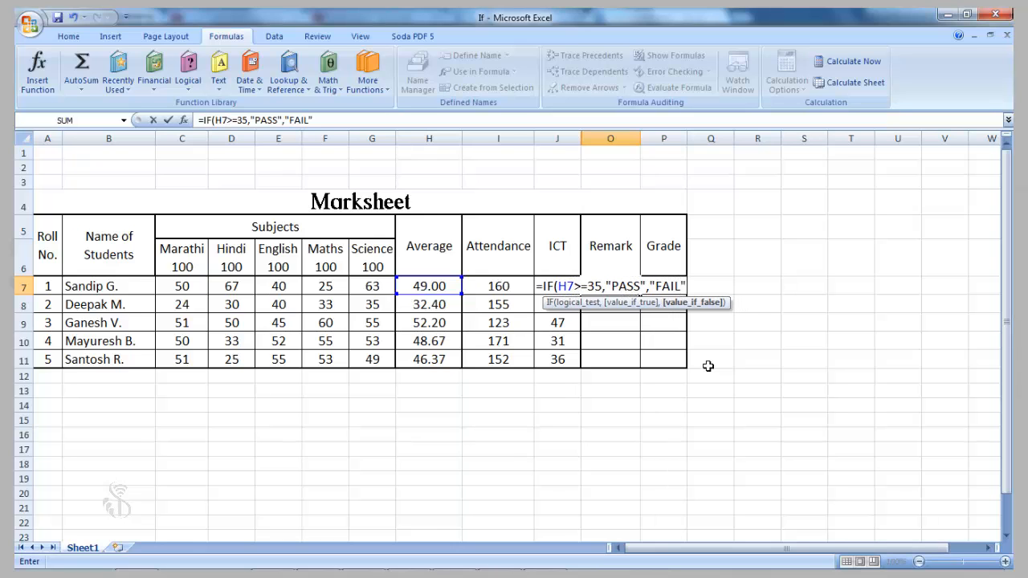
pyautogui.write(')')
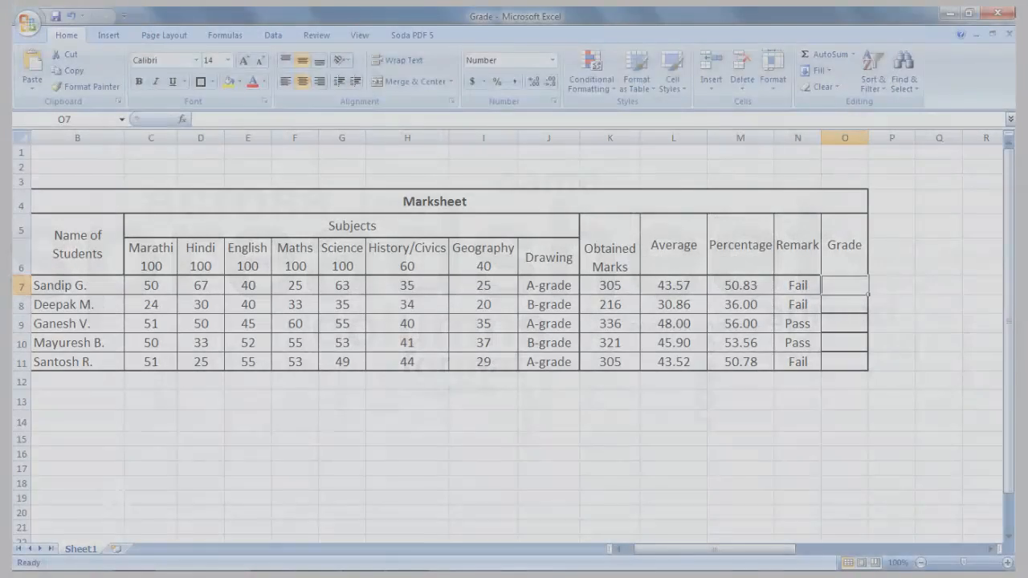
# Begin an IF formula in the first student's Grade cell, O7, that returns "A+" when M7>=75
pyautogui.write('=IF(')
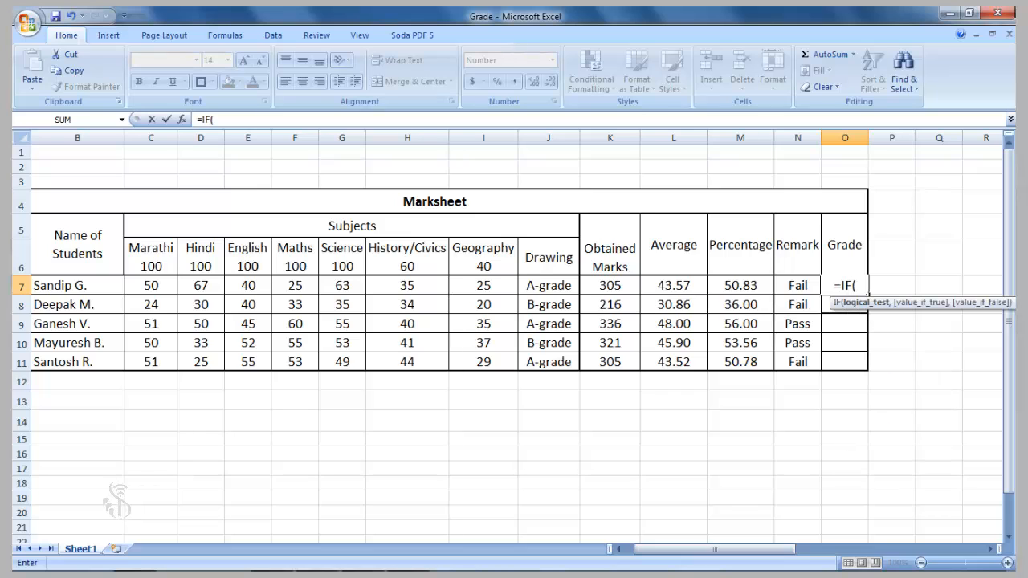
pyautogui.write('M7')
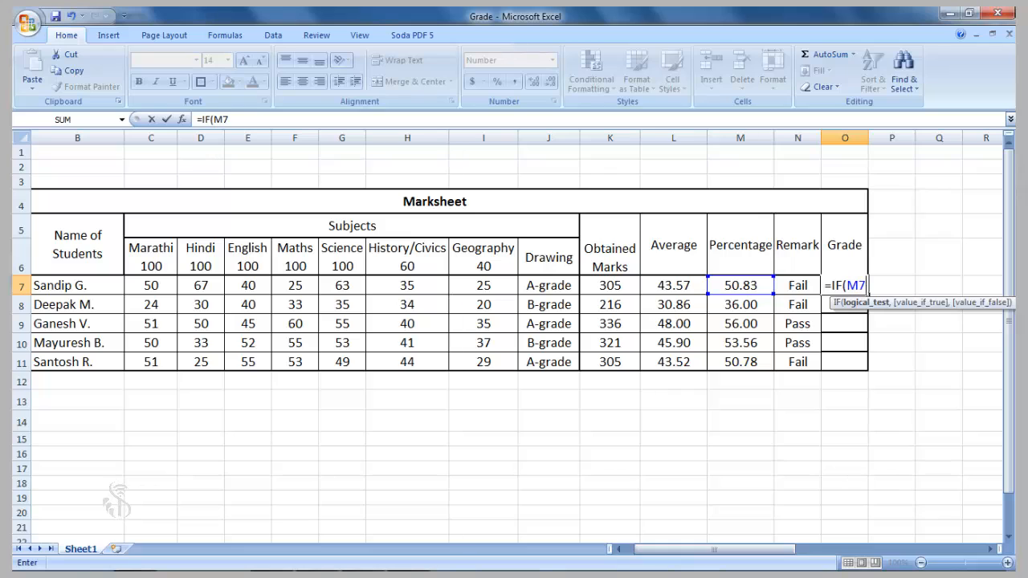
pyautogui.write('>')
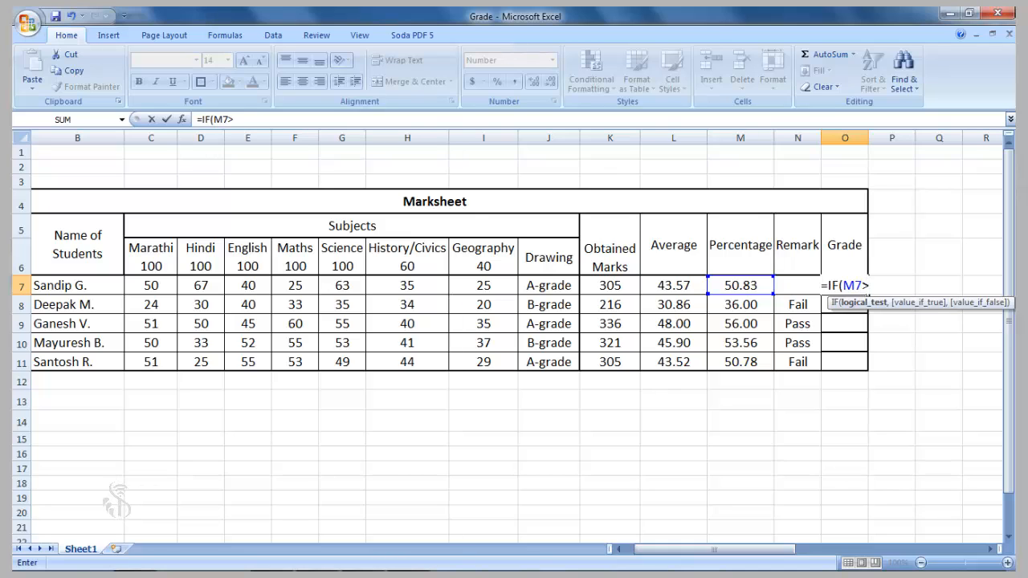
pyautogui.write('=')
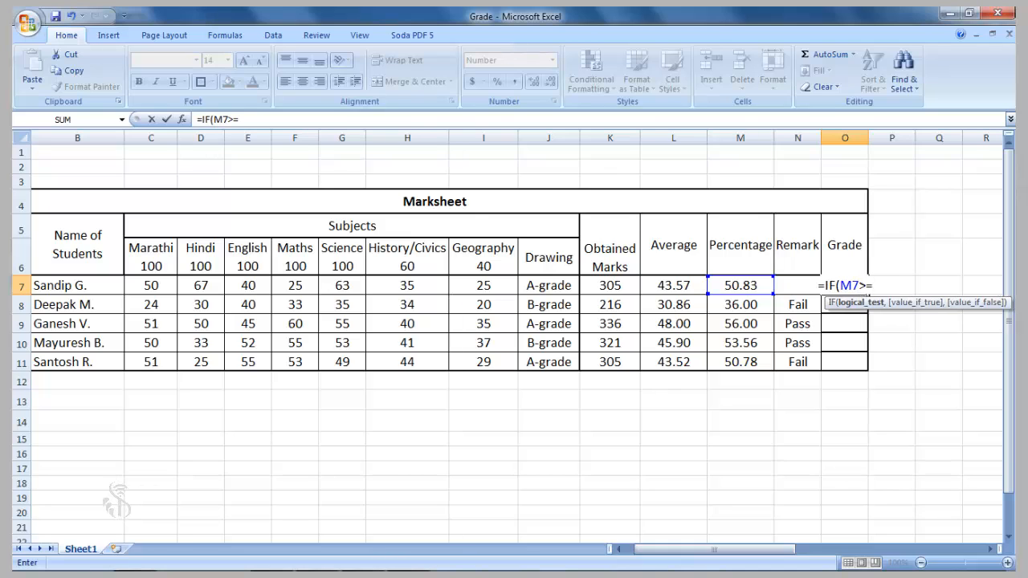
pyautogui.write('75')
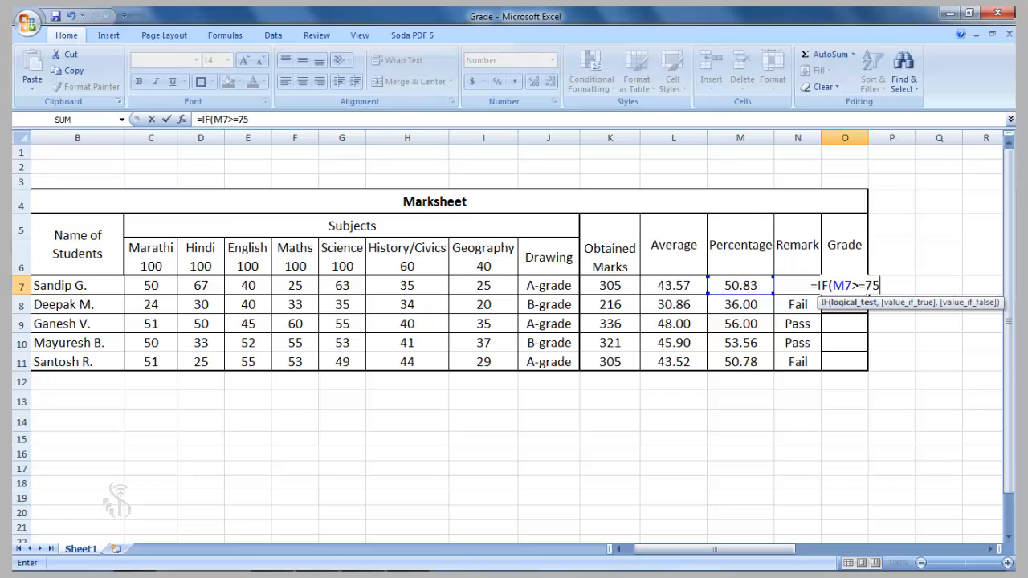
pyautogui.write(',')
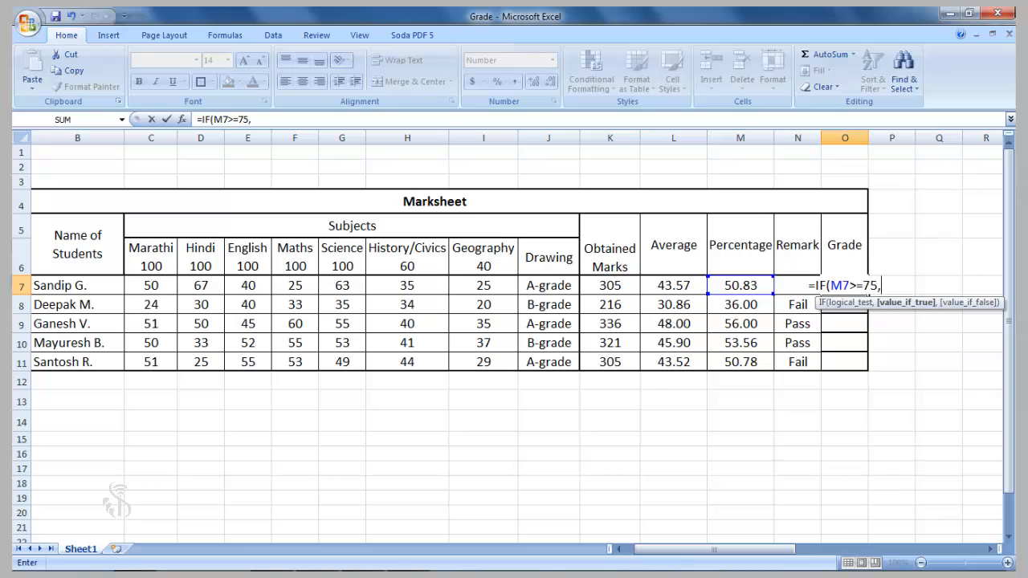
pyautogui.write('"')
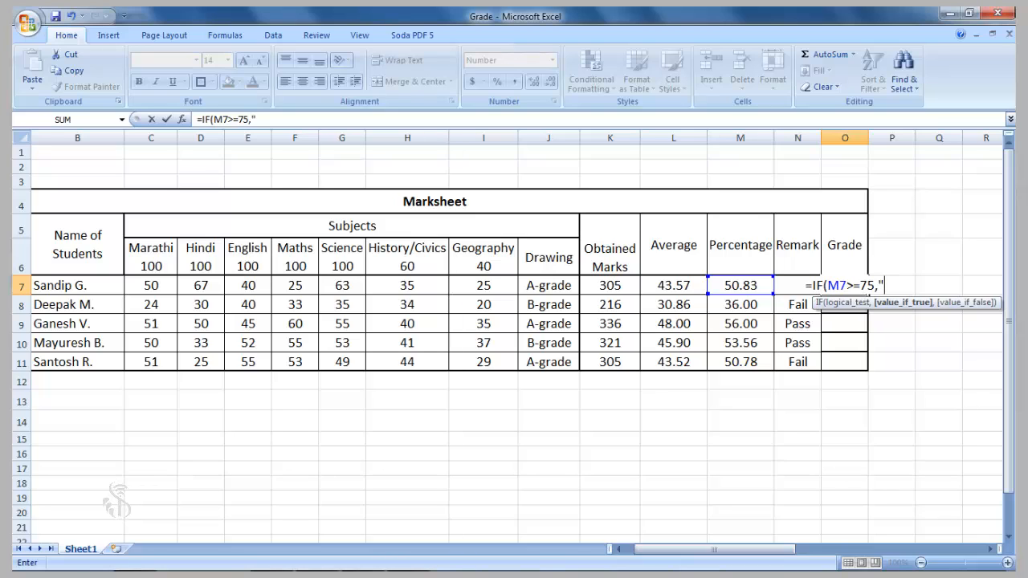
pyautogui.write('A+')
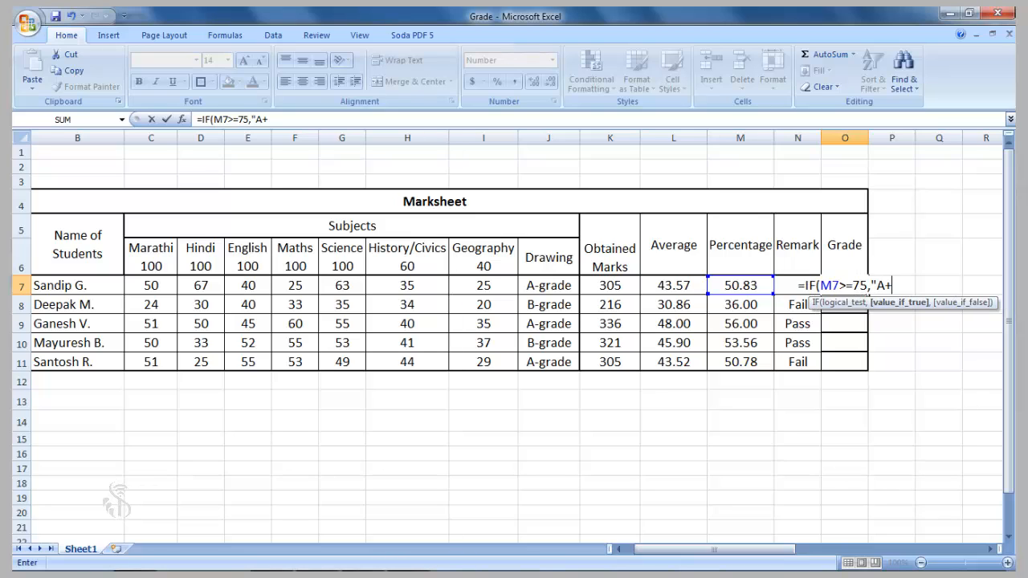
pyautogui.write('"')
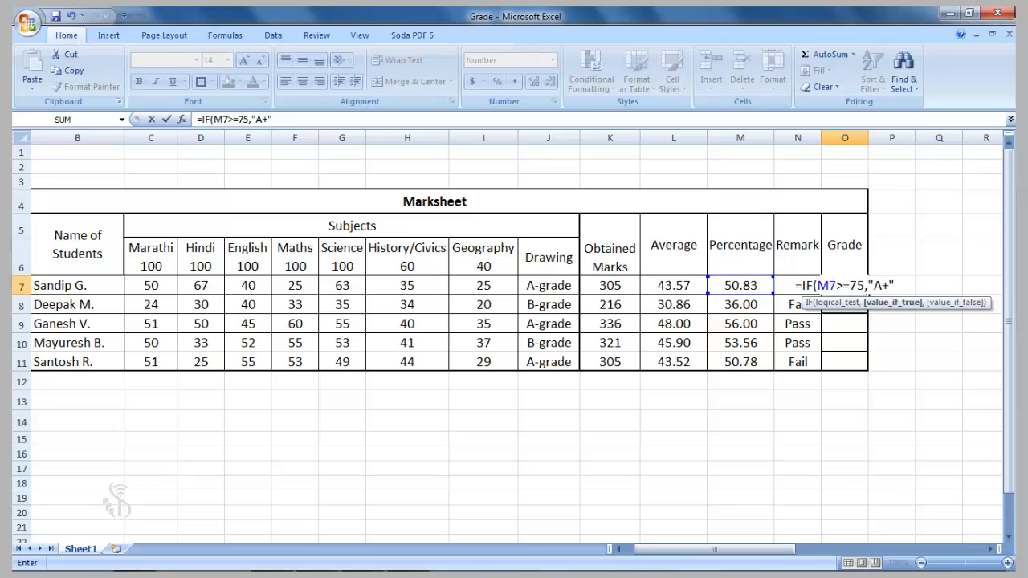
pyautogui.write(',')
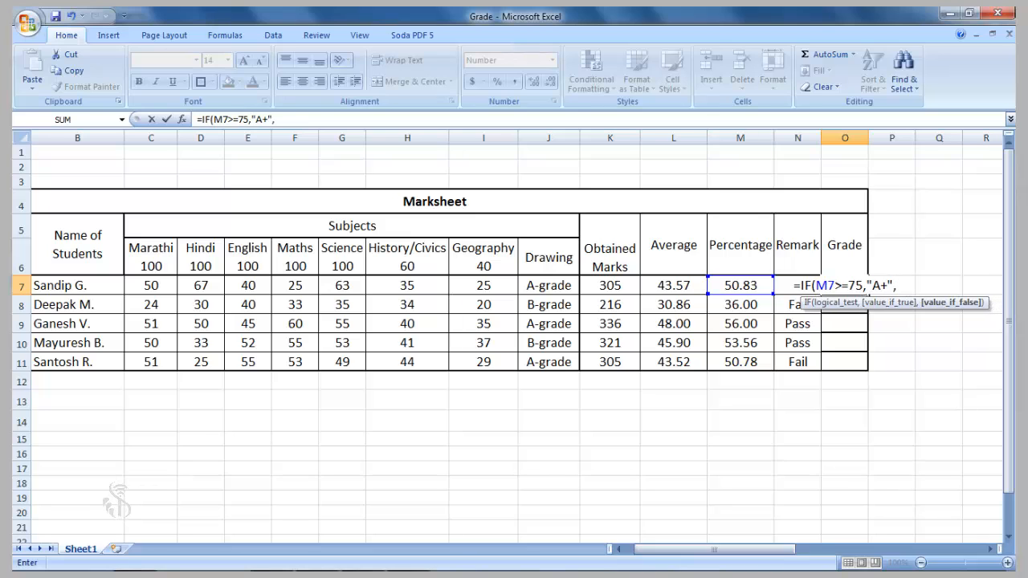
# Nest a second IF as the false value of the Grade formula, returning "A" when M7>=60
pyautogui.write('IF')
pyautogui.write('(')
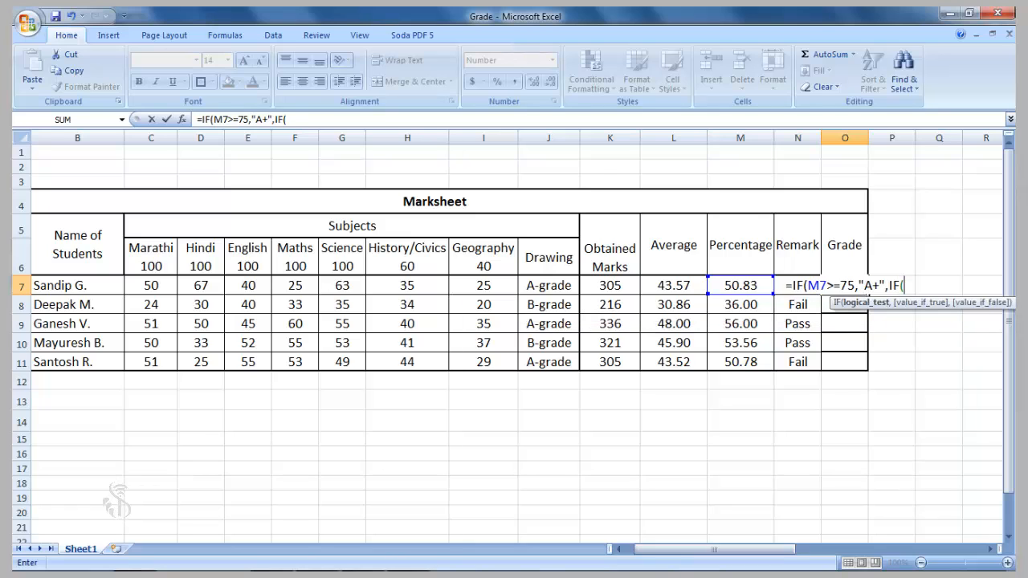
pyautogui.write('M7')
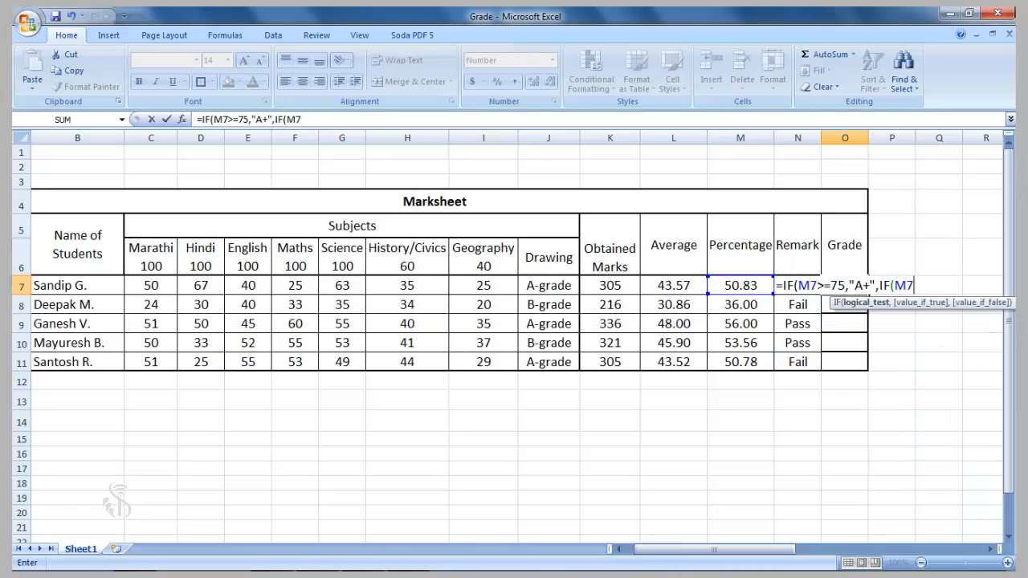
pyautogui.write('>')
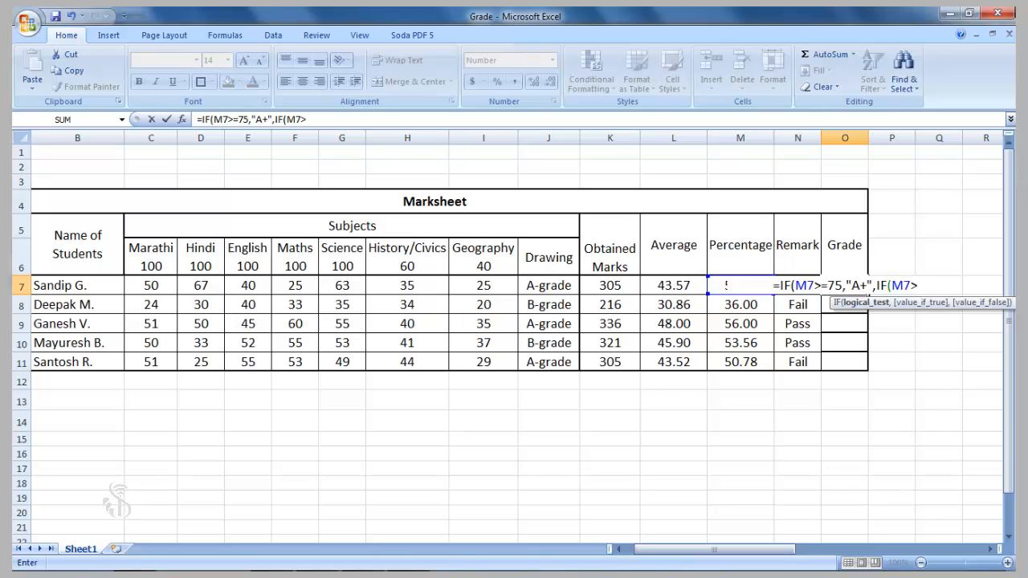
pyautogui.write('=')
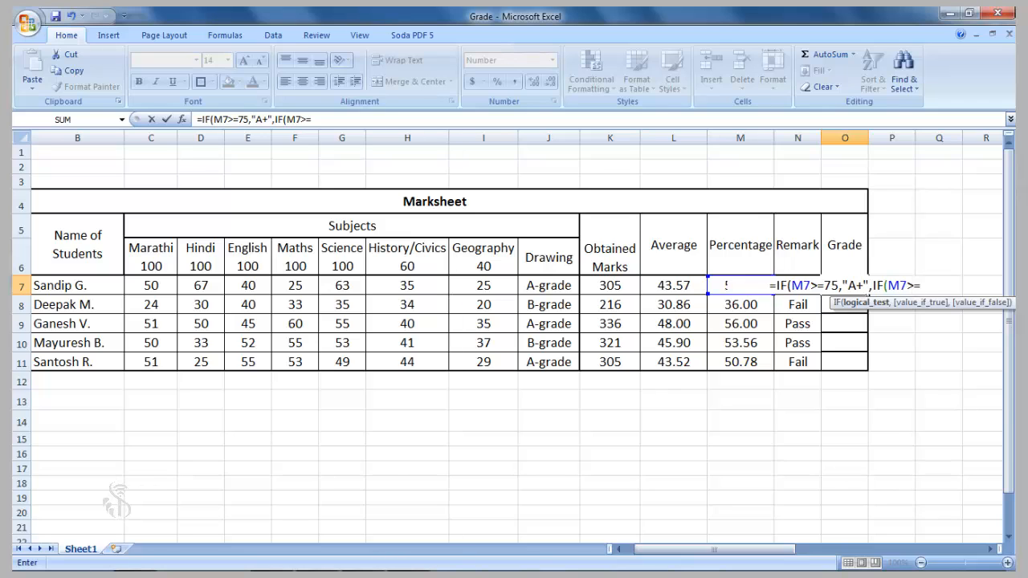
pyautogui.write('60')
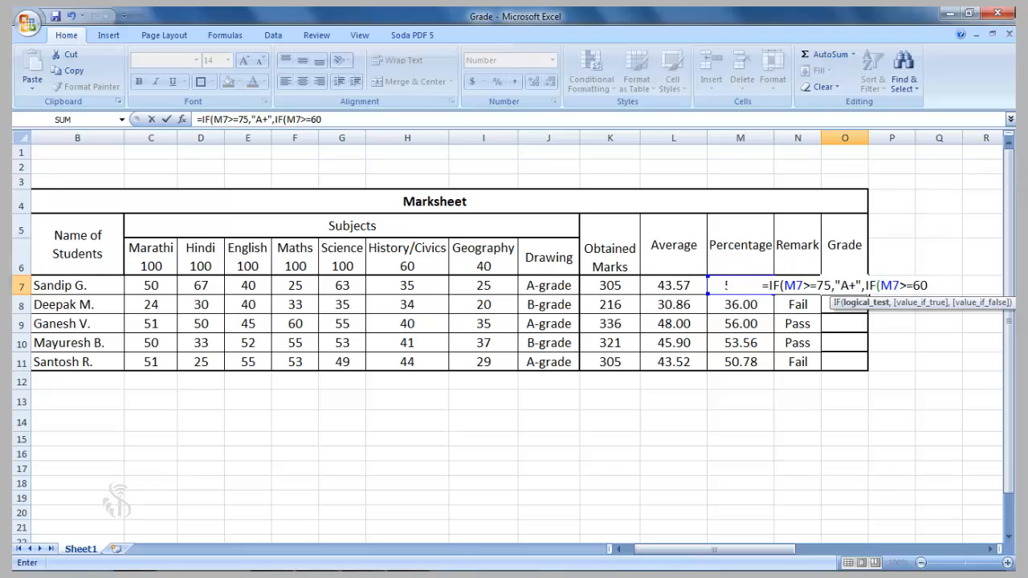
pyautogui.write(',')
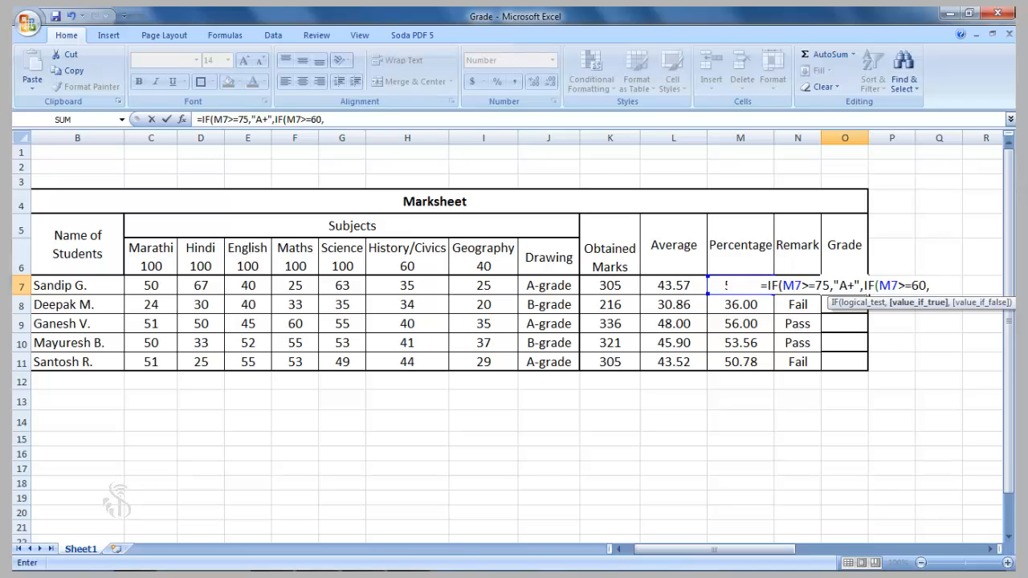
pyautogui.write('"')
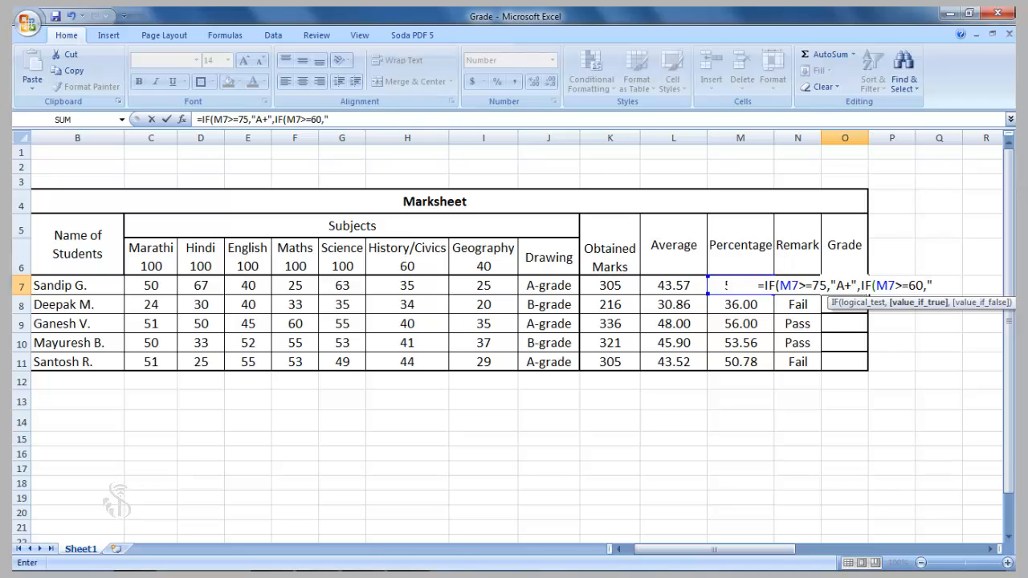
pyautogui.write('A')
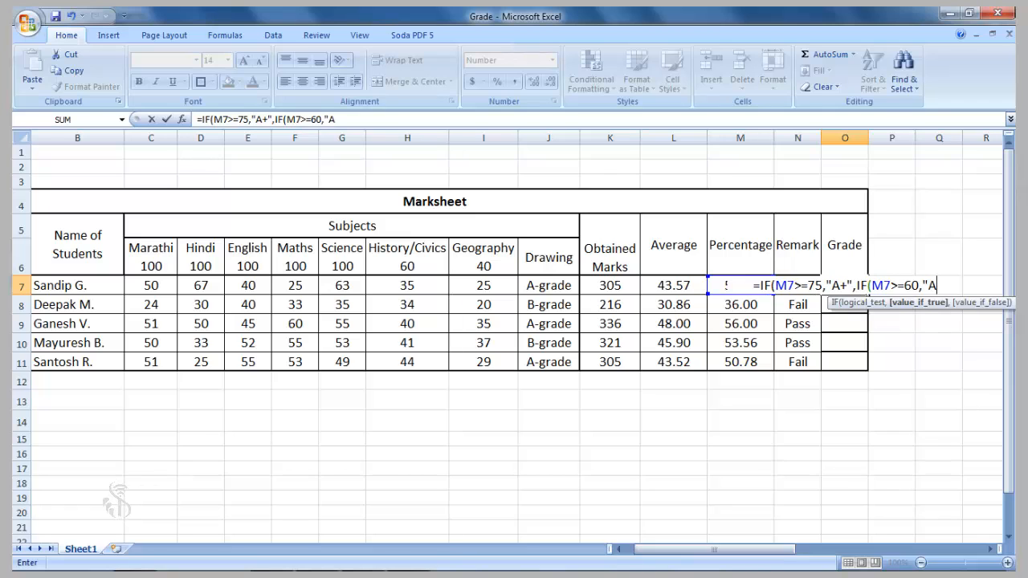
pyautogui.write('",')
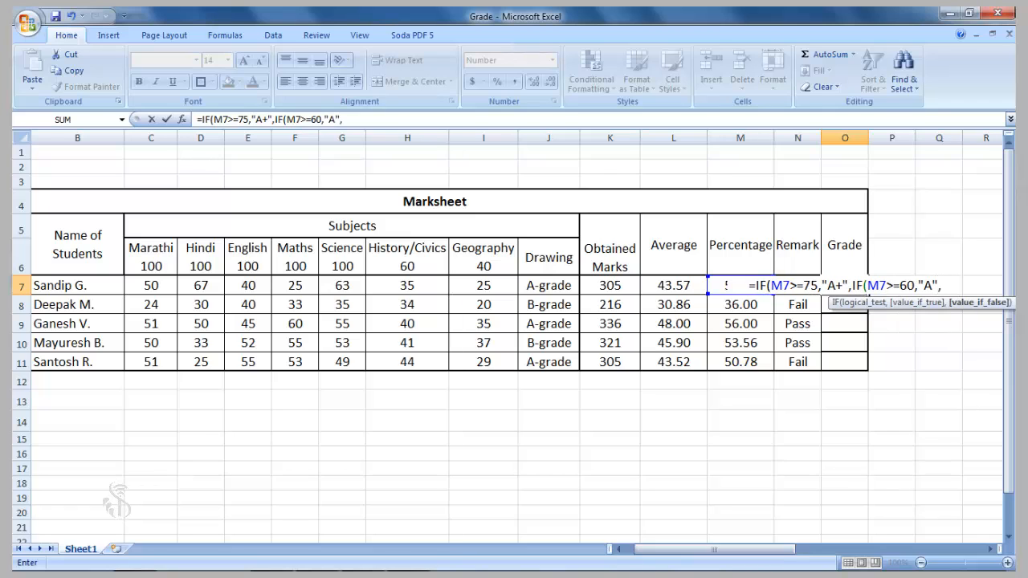
# Nest a third IF as the next false value of the Grade formula, returning "B" when M7>=45
pyautogui.write('IF')
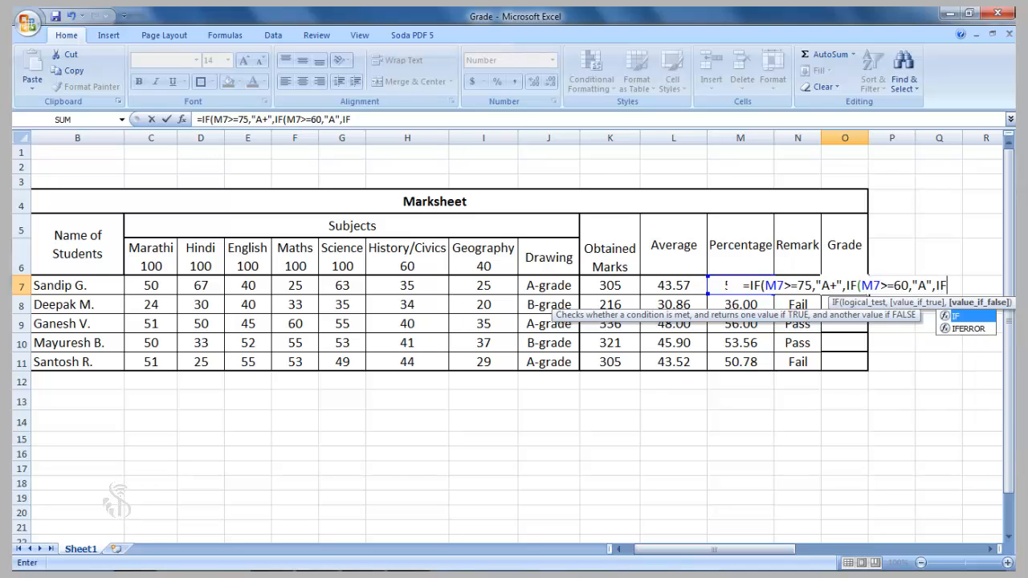
pyautogui.write('(')
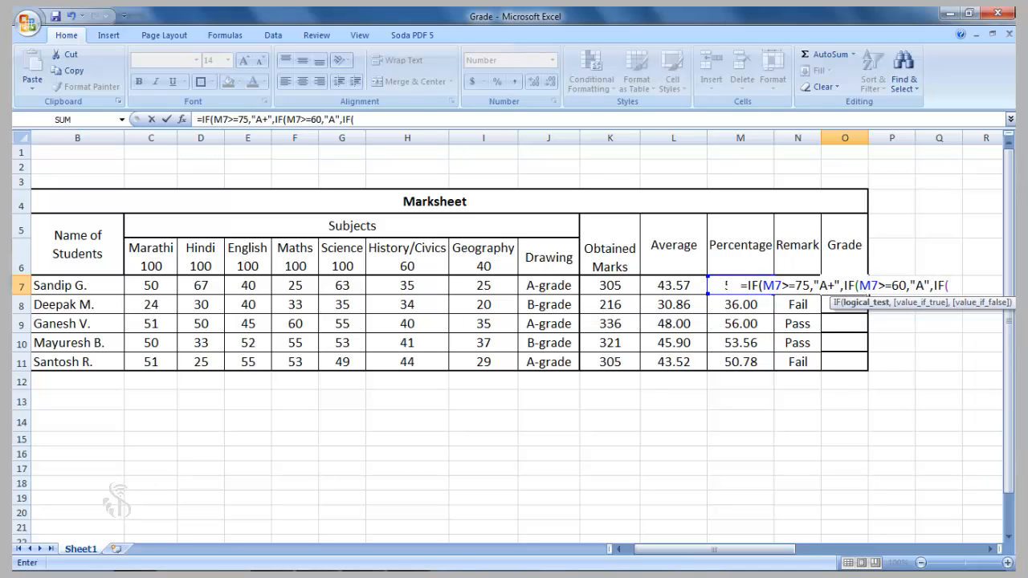
pyautogui.write('M7')
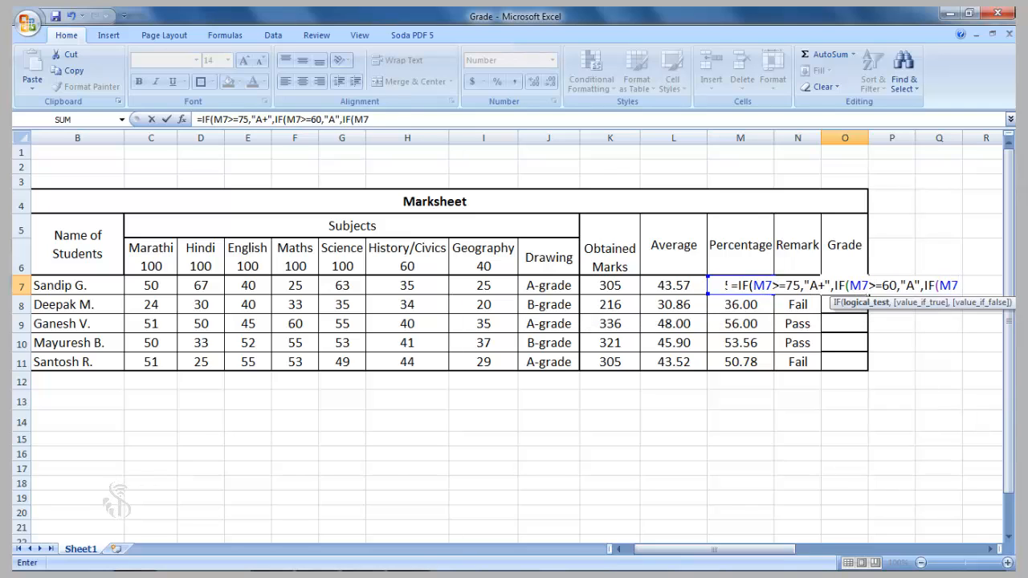
pyautogui.write('>')
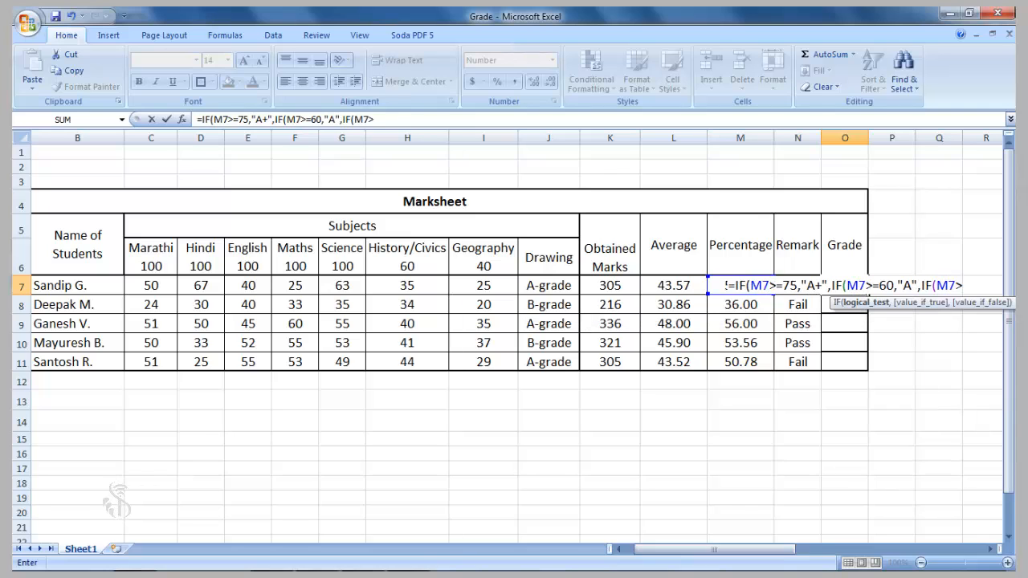
pyautogui.write('=45')
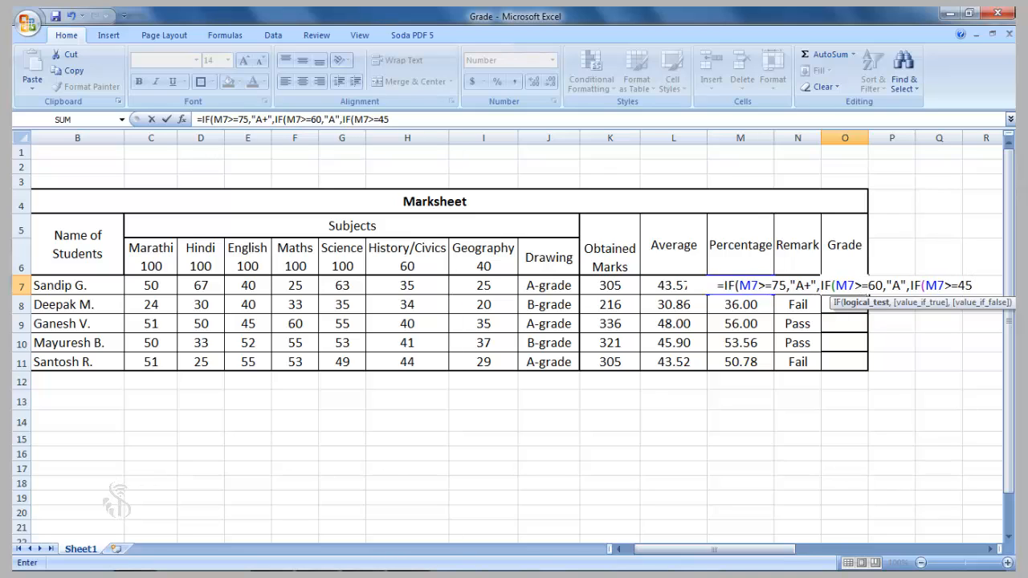
pyautogui.write(',')
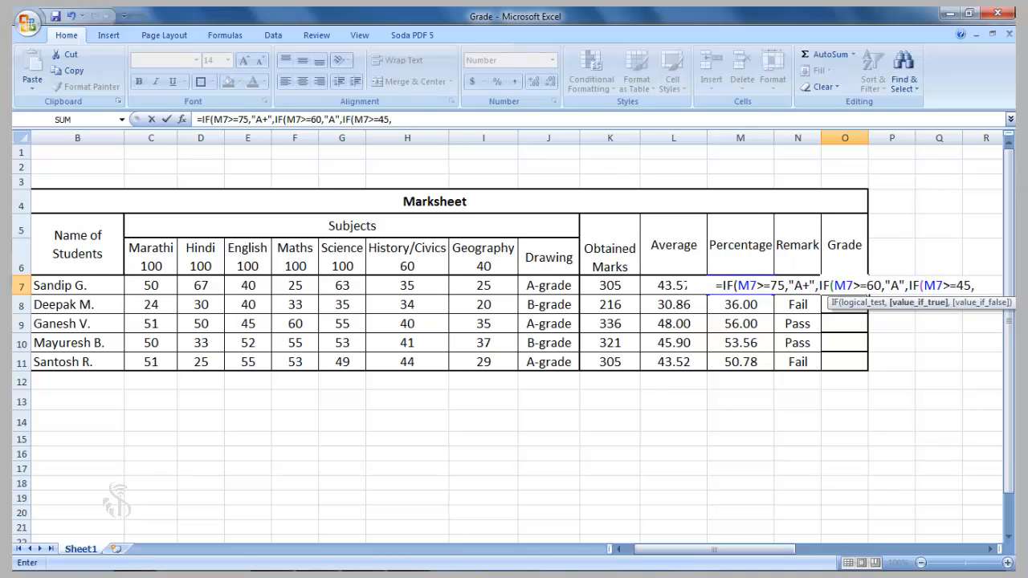
pyautogui.write('"')
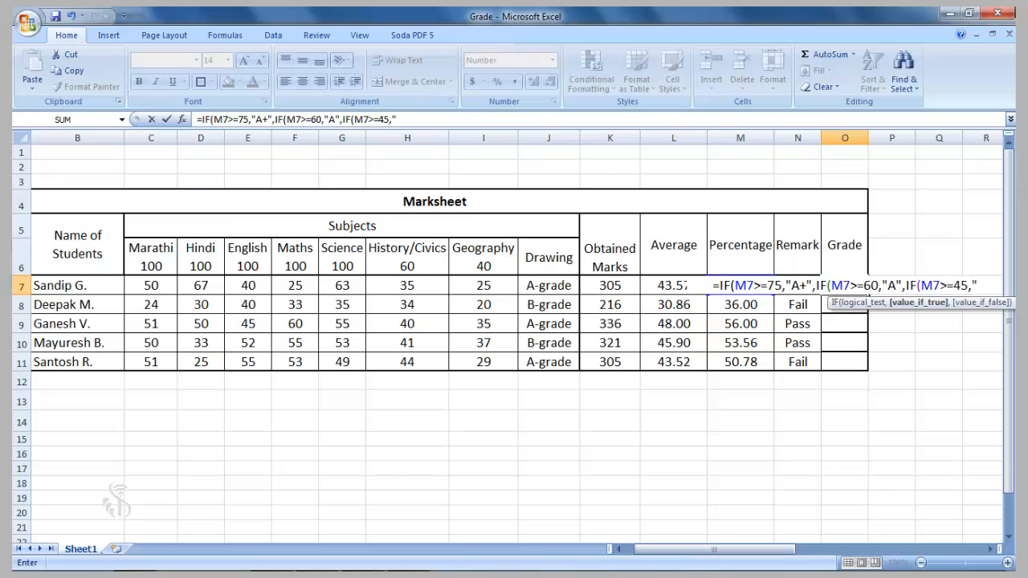
pyautogui.write('B')
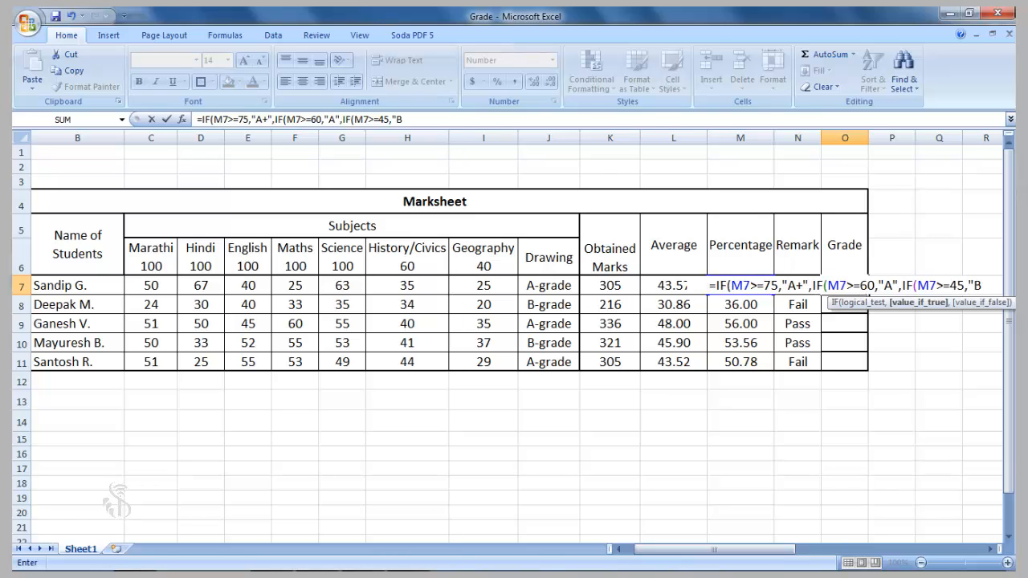
pyautogui.write('"')
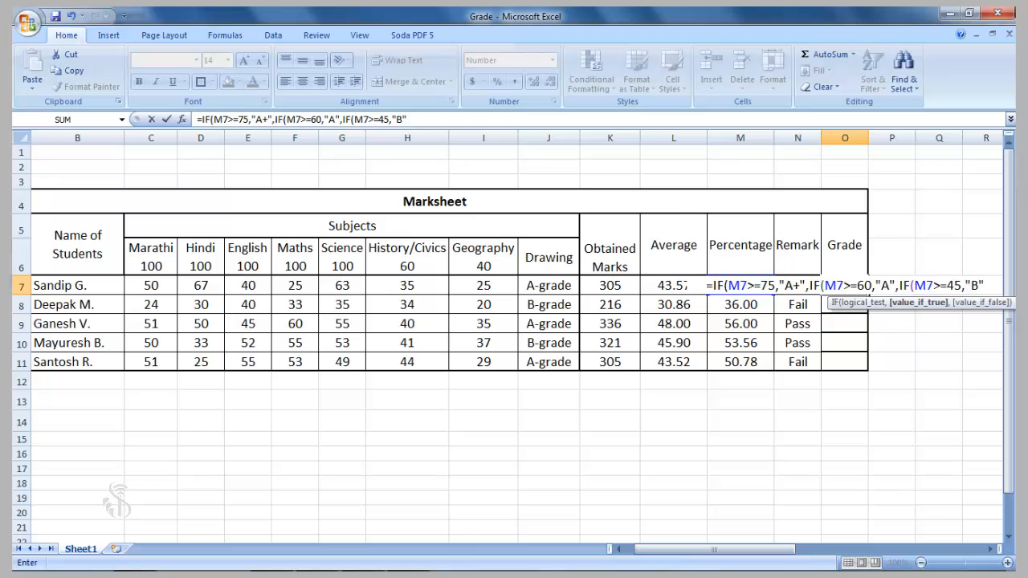
# Nest a fourth IF as the next false value of the Grade formula, returning "C" when M7>=35
pyautogui.write(',IF')
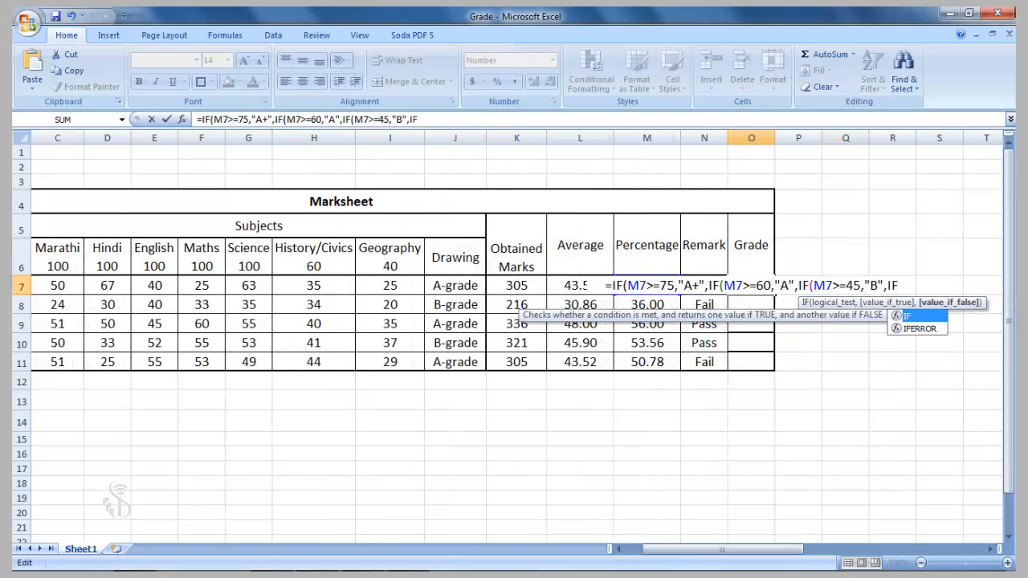
pyautogui.write('(')
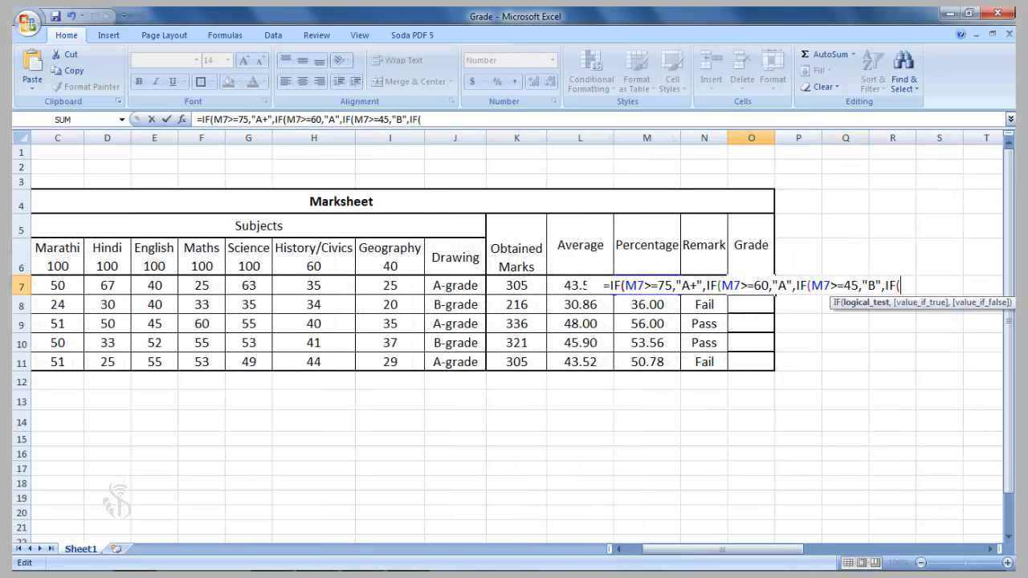
pyautogui.write('M7')
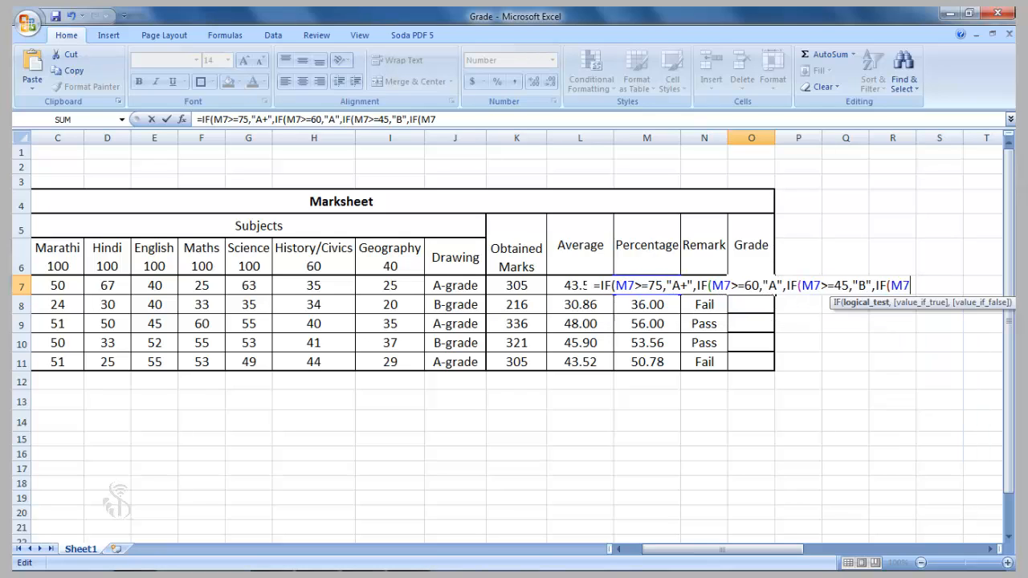
pyautogui.write('>')
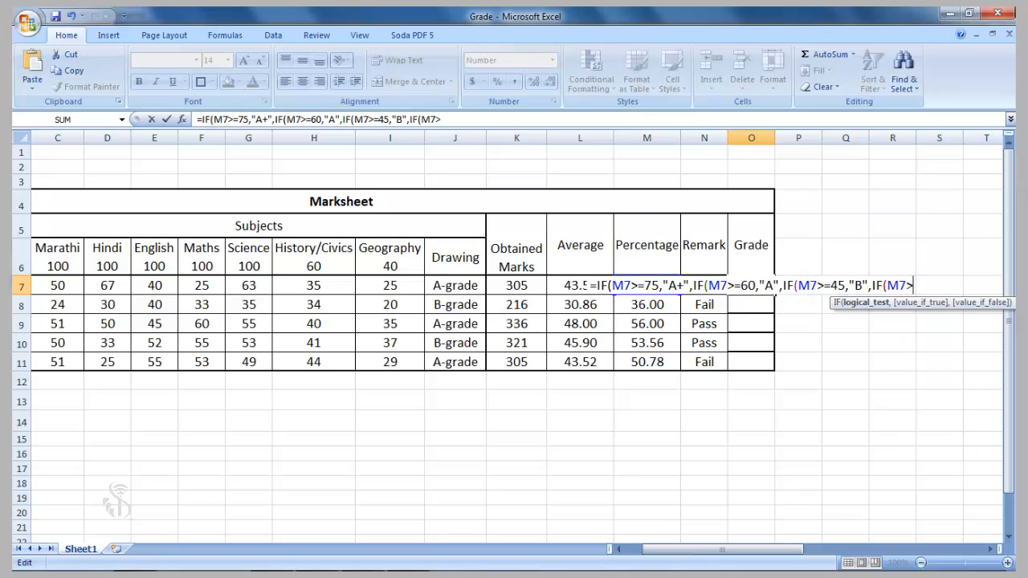
pyautogui.write('=')
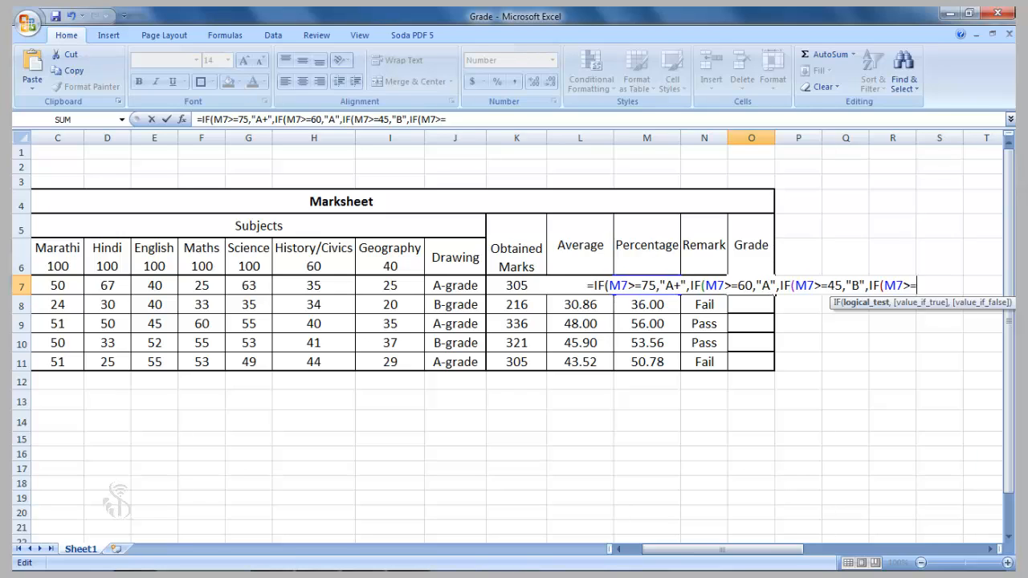
pyautogui.write('35,')
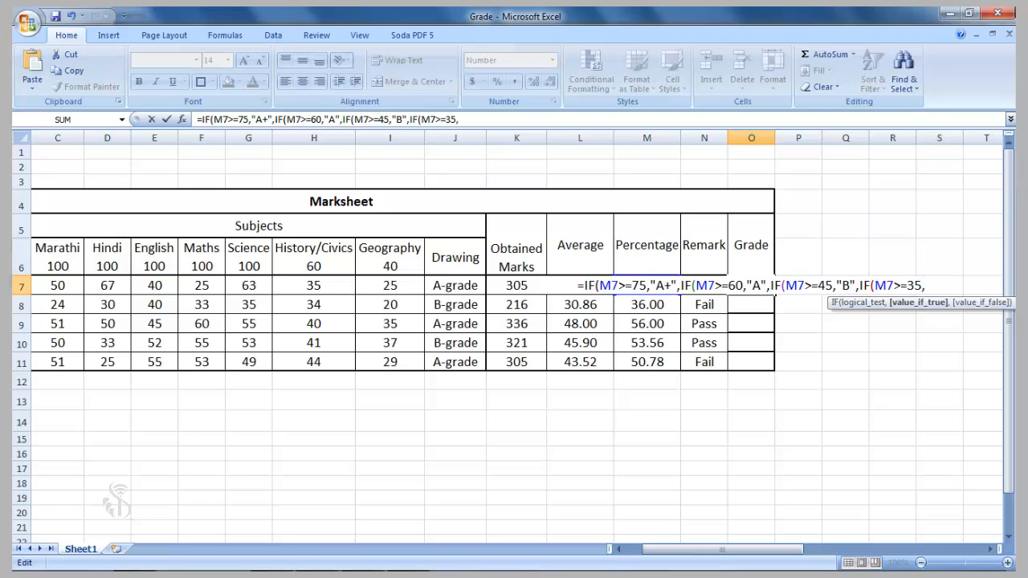
pyautogui.write('"')
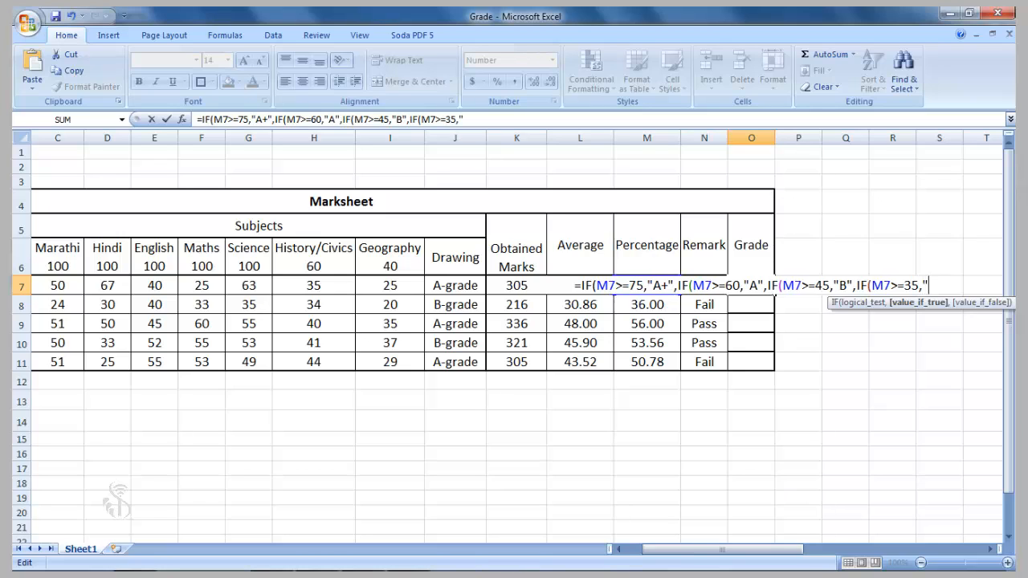
pyautogui.write('C"')
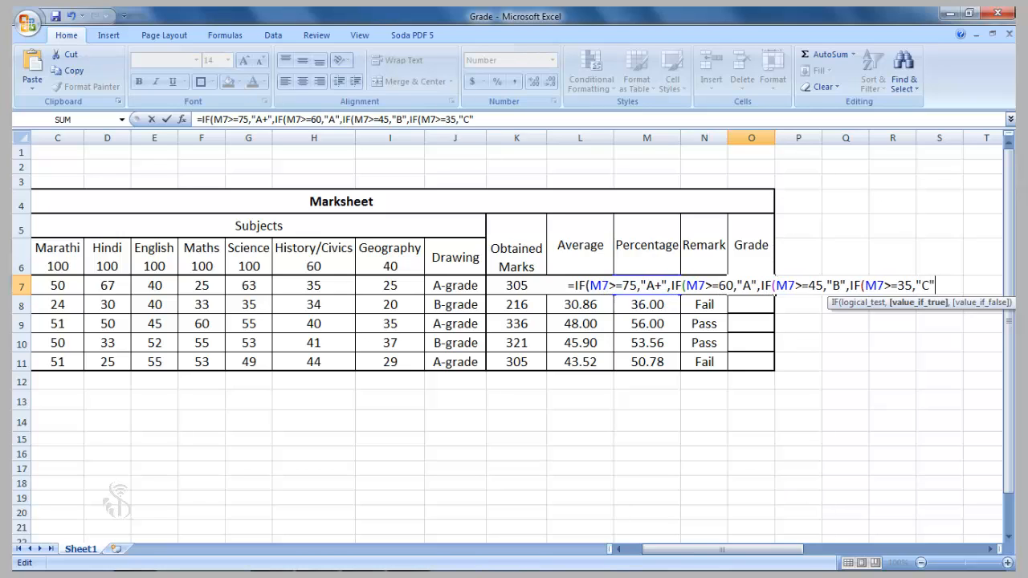
# Finish the Grade formula in O7 with "D" as the final false value, closing all four IFs
pyautogui.write(',')
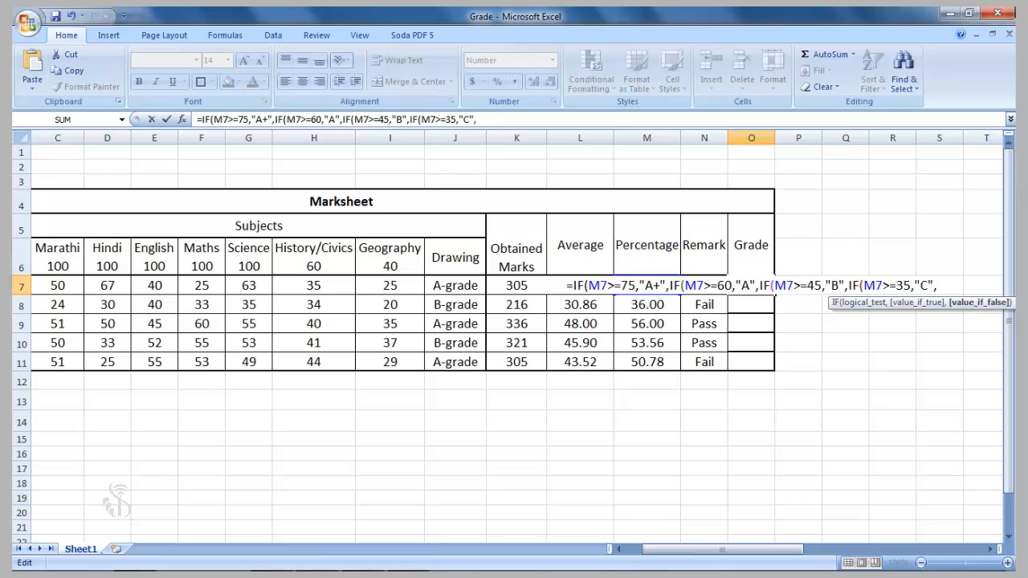
pyautogui.write('"D")')
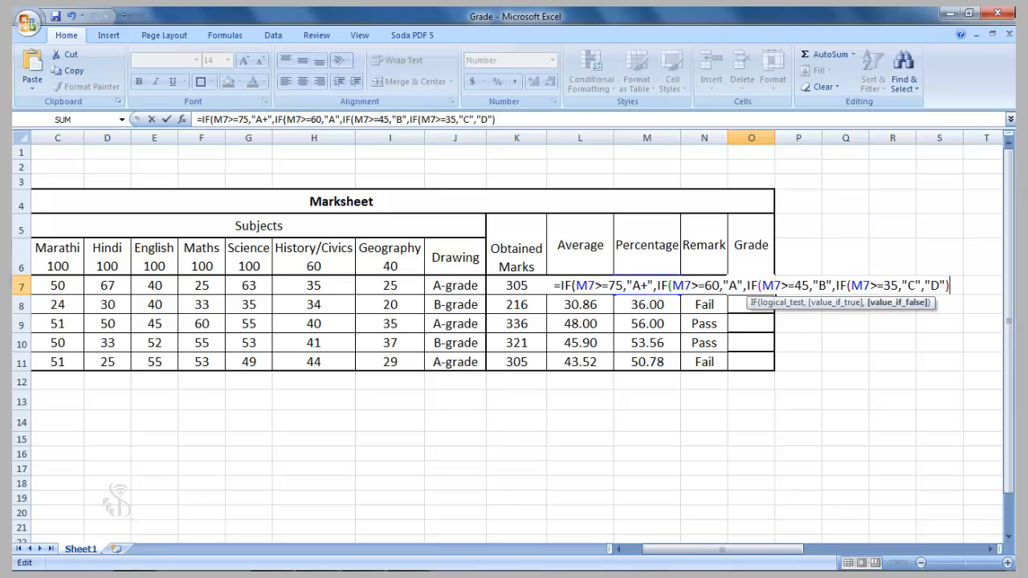
pyautogui.write(')))')
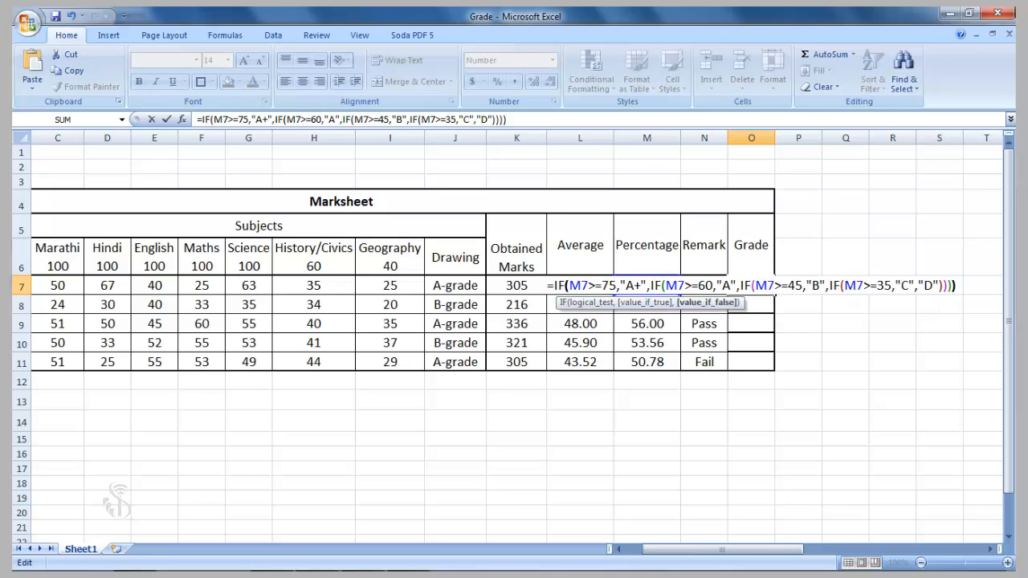
pyautogui.press('Return')
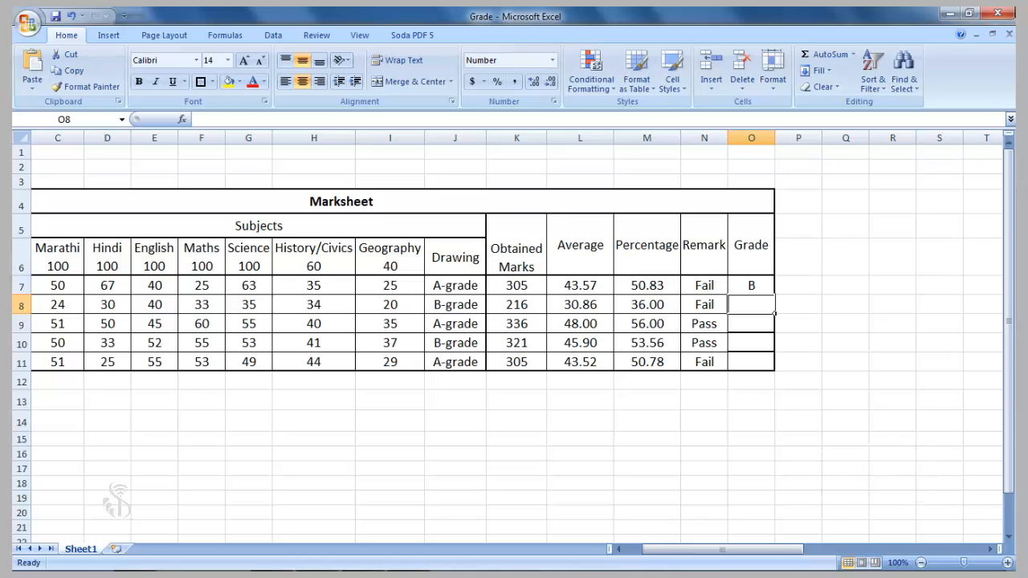
# Fill the Grade formula from O7 down to O11 for the remaining students
pyautogui.click(757, 285)
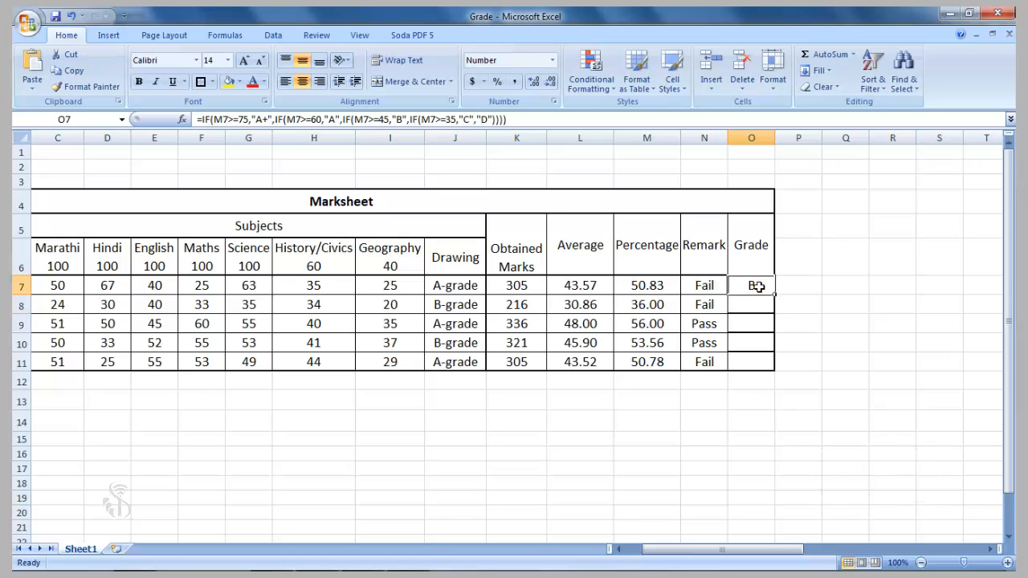
pyautogui.moveTo(771, 295); pyautogui.dragTo(768, 374)
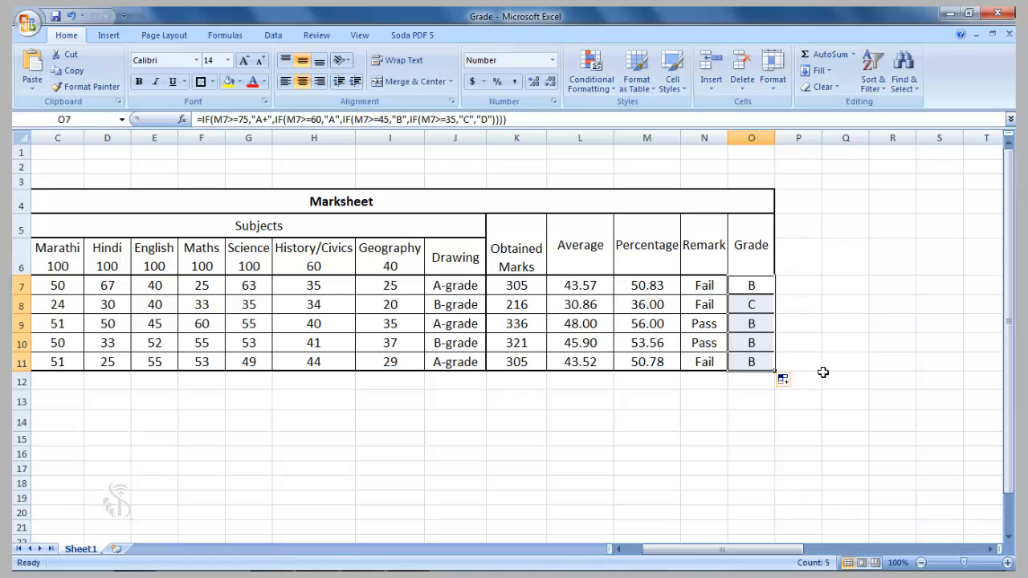
pyautogui.click(921, 393)
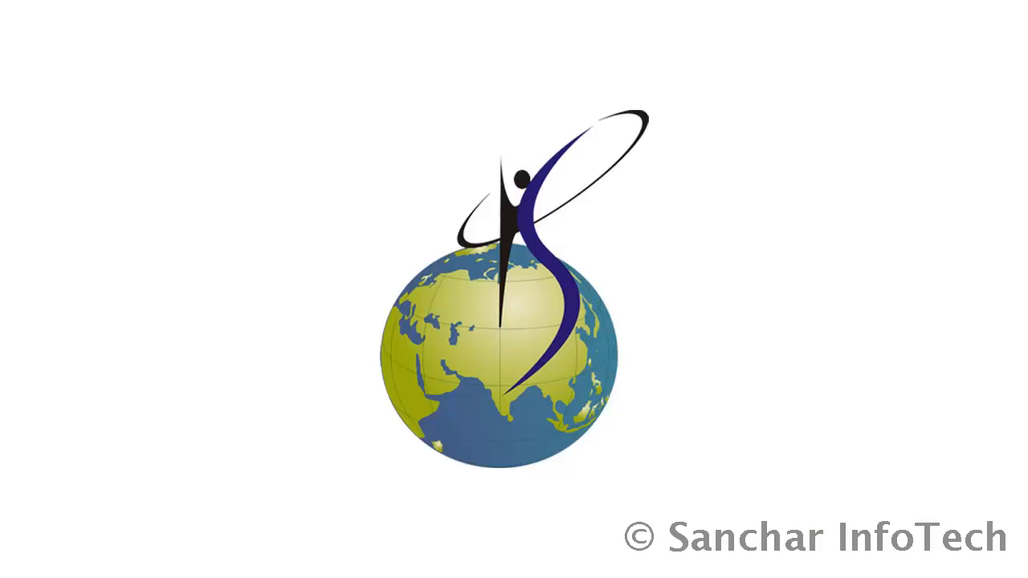